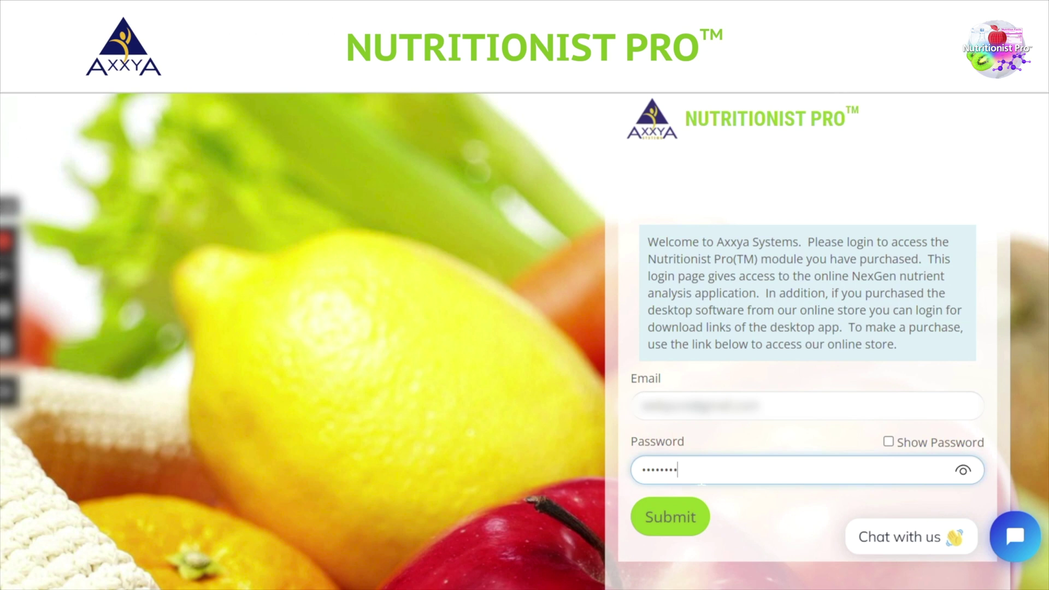
- Submit the account e-mail and password to log in to Nutritionist Pro
click(671, 517)
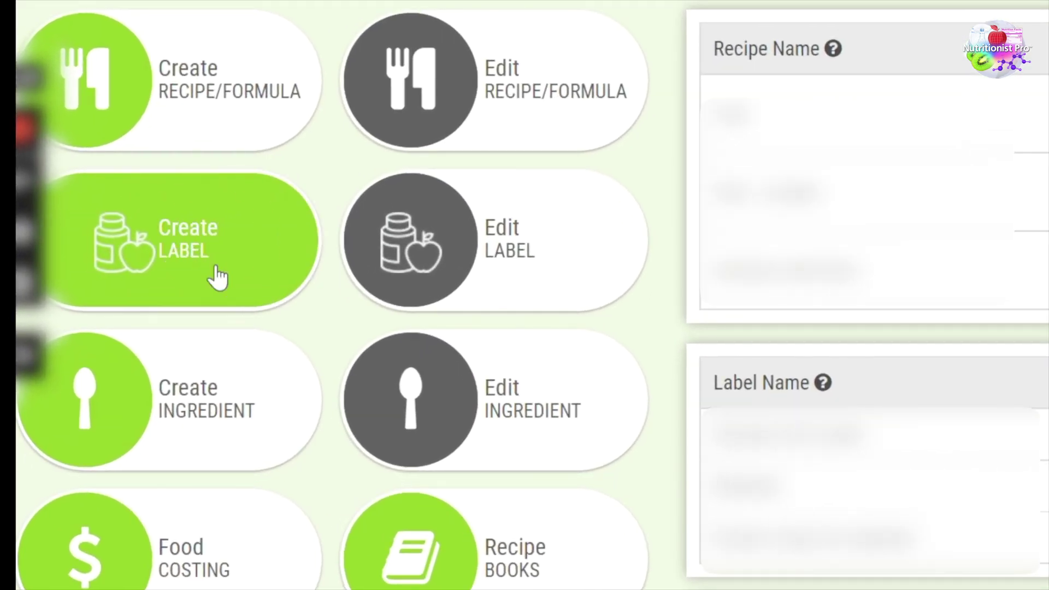
- Start a new label named 'Sample USALabel'
click(219, 278)
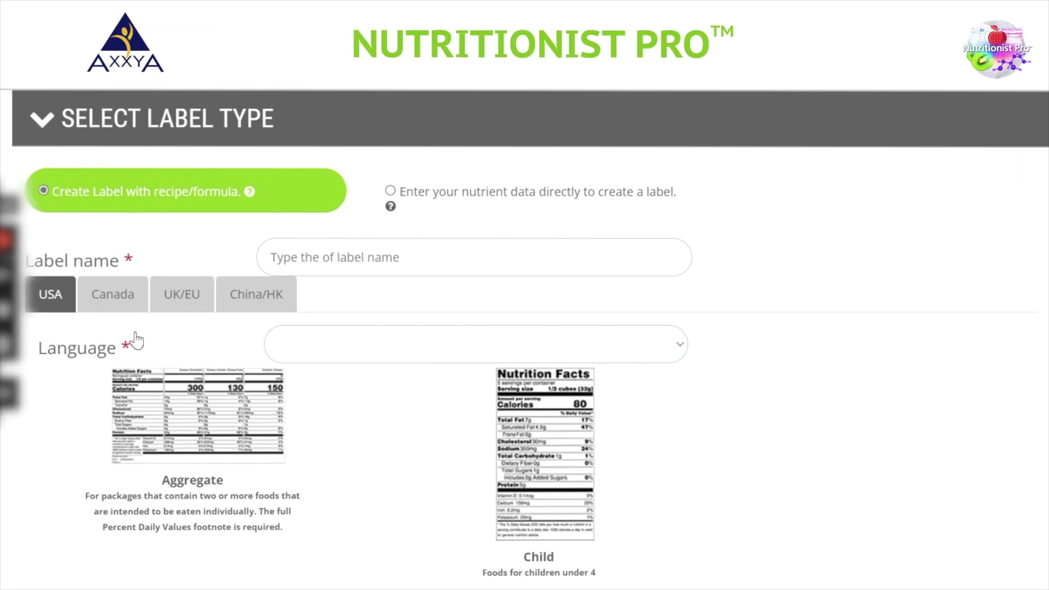
click(382, 258)
text(Sample USA)
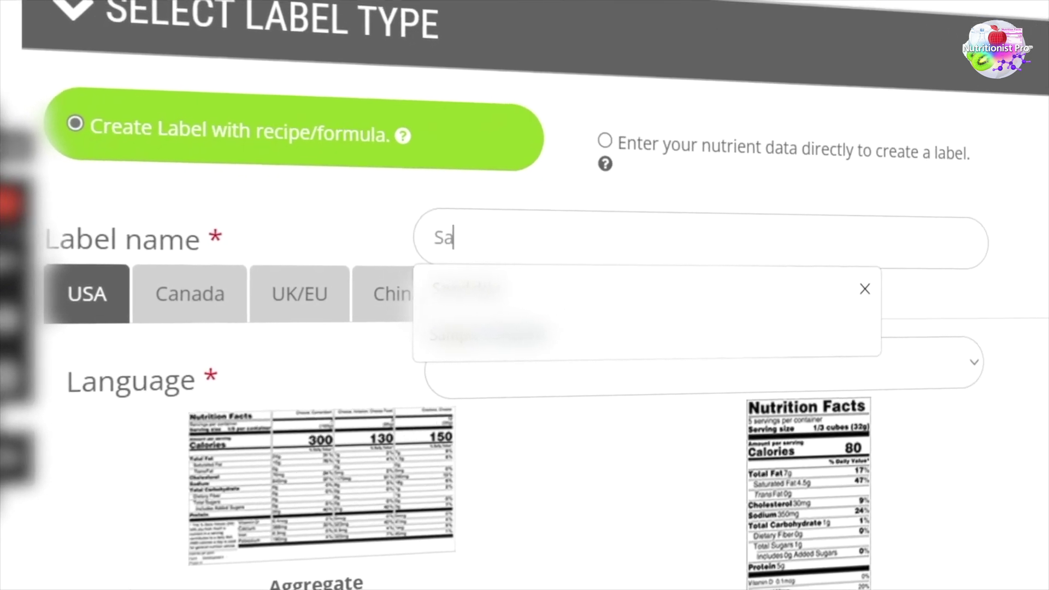
text(Label)
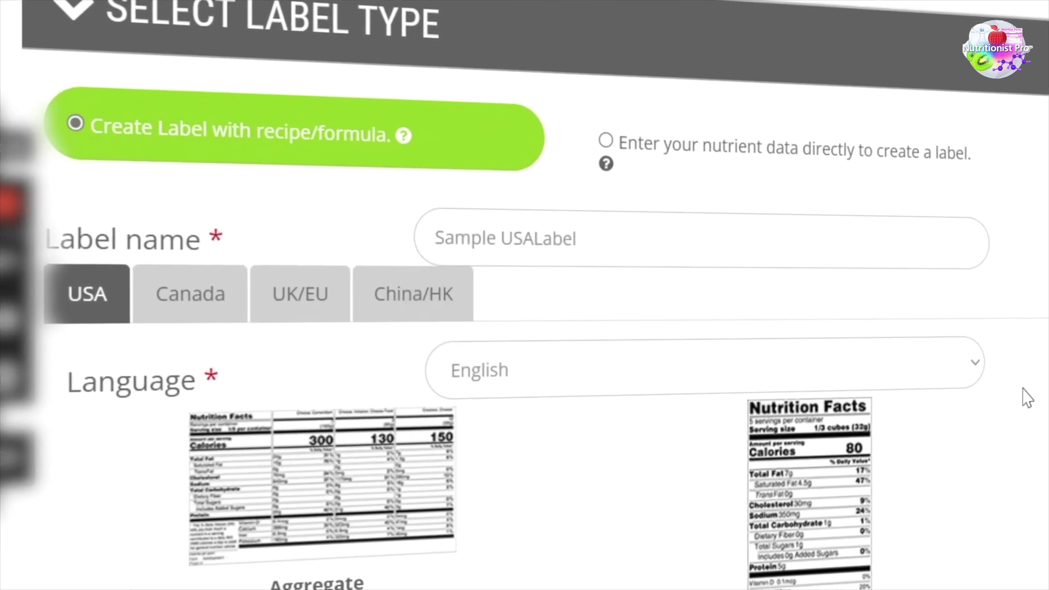
- Review the listed USA label types and bring up the language choices
scroll(1027, 398, down, 5)
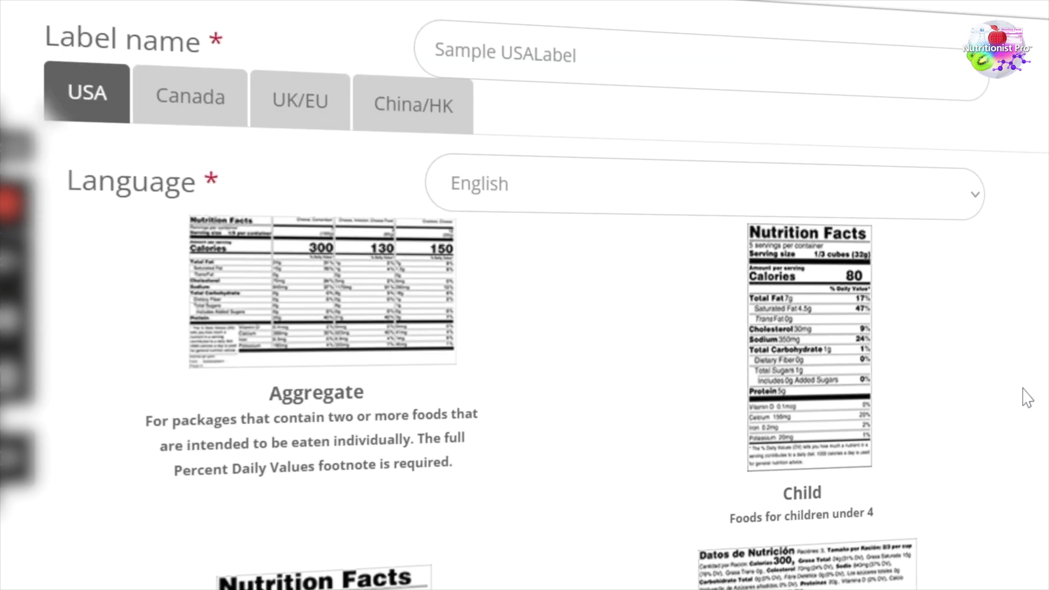
scroll(1027, 397, down, 5)
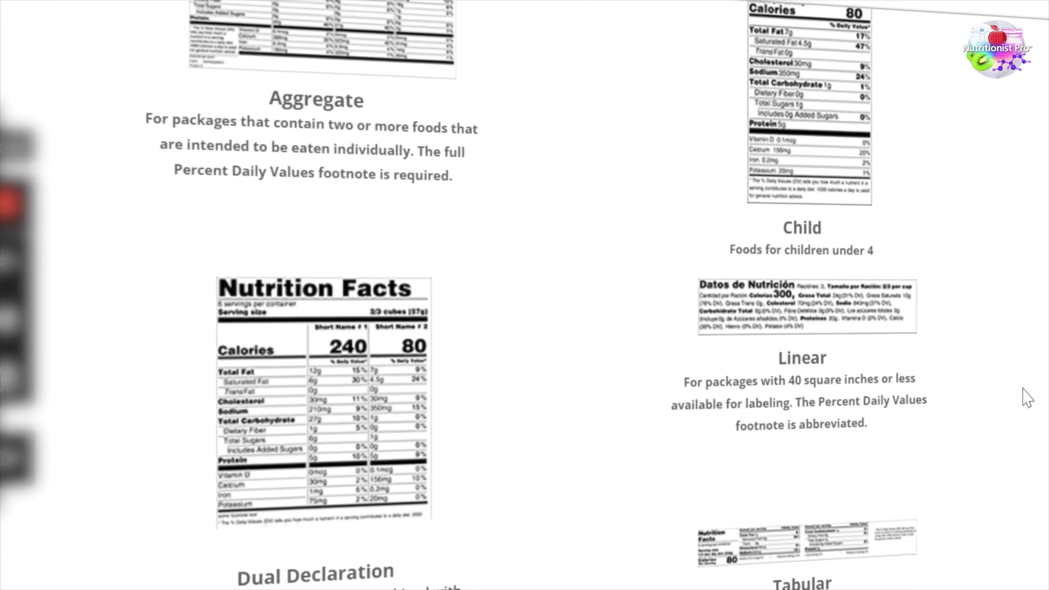
scroll(1027, 398, down, 6)
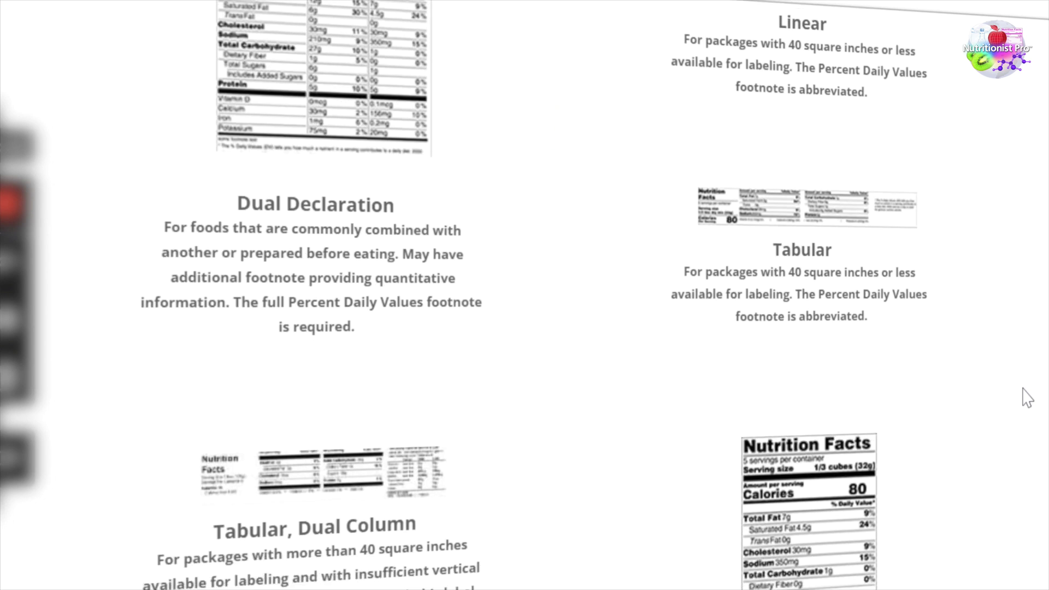
scroll(1027, 397, down, 6)
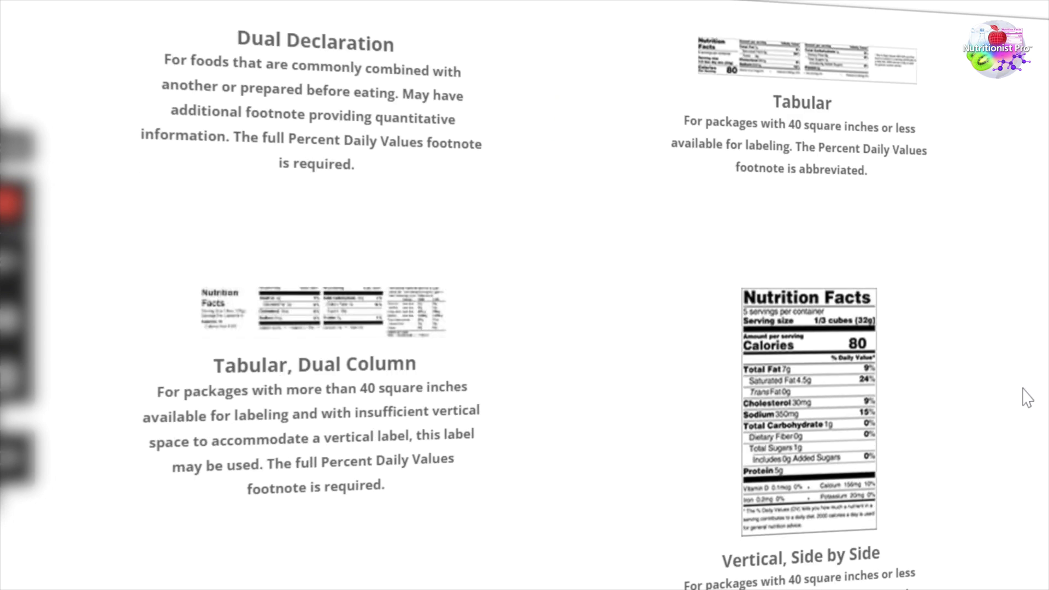
scroll(1027, 398, down, 5)
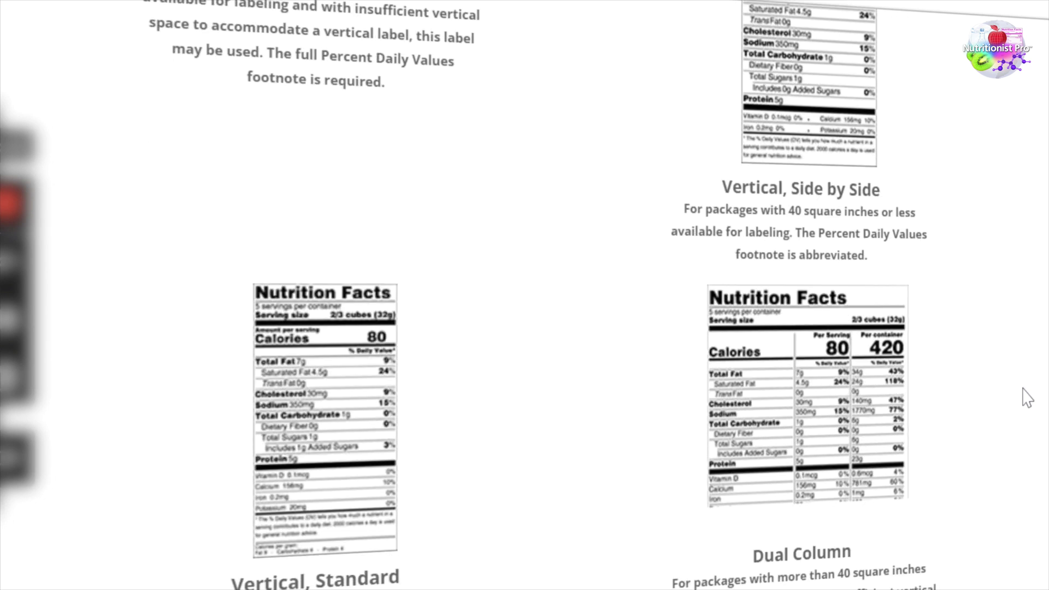
scroll(1027, 398, down, 1)
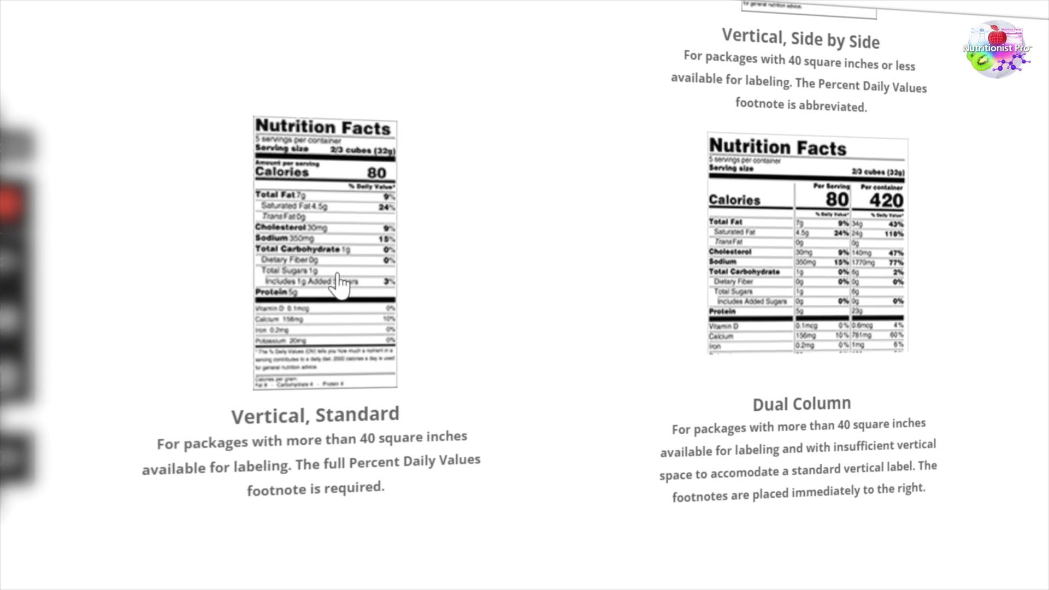
scroll(1027, 398, up, 10)
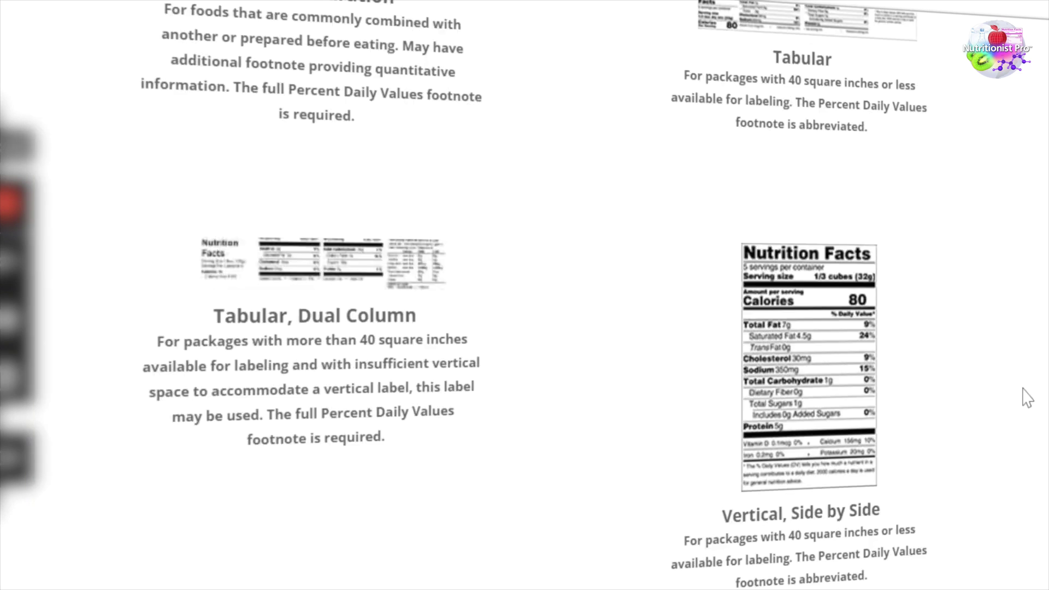
scroll(1025, 398, up, 10)
click(393, 358)
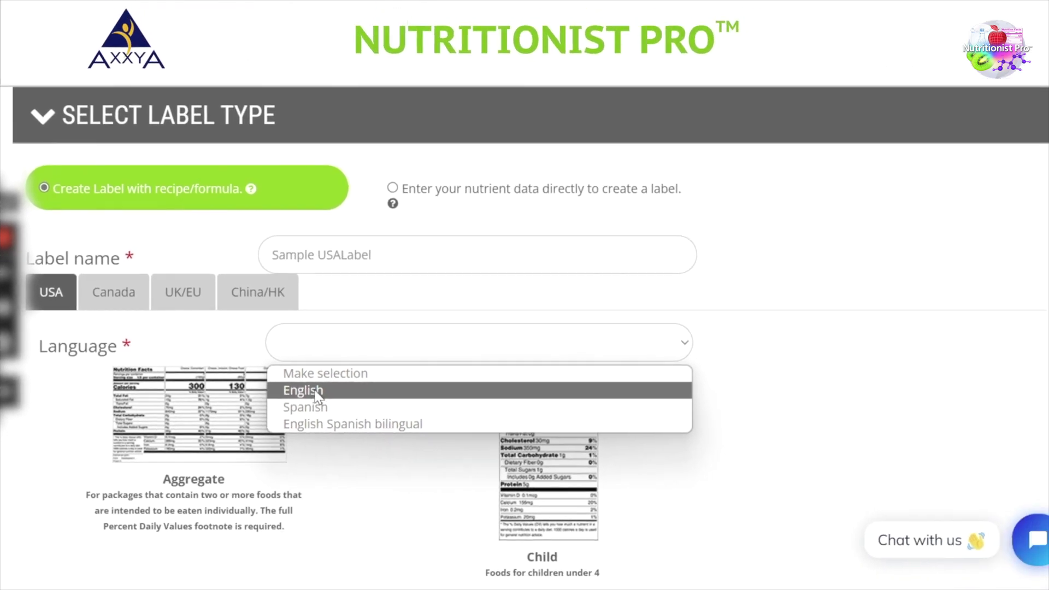
- Set the label language to English and build the label from a recipe/formula
click(395, 391)
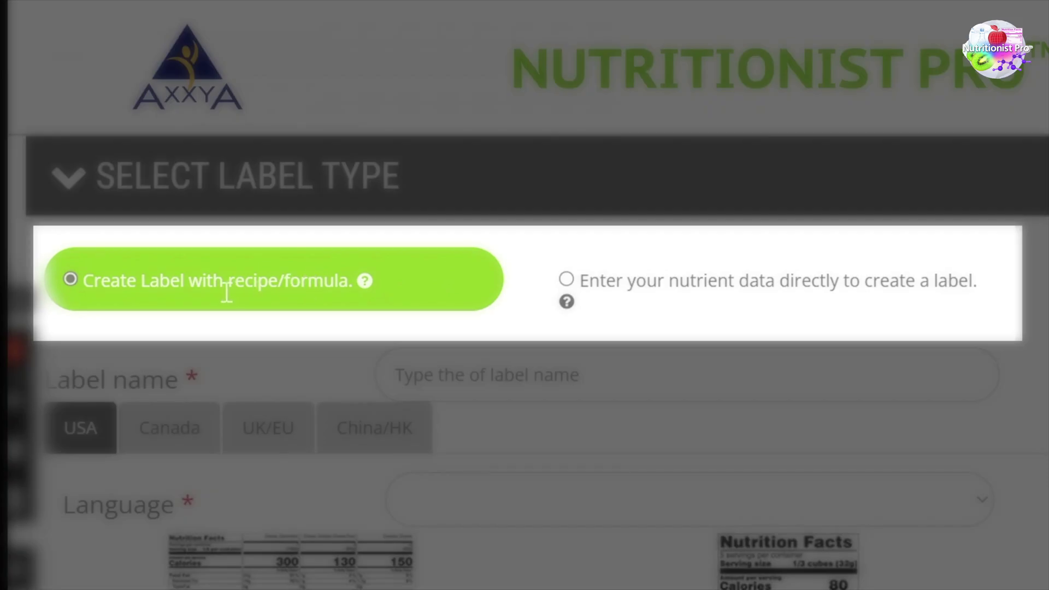
click(567, 281)
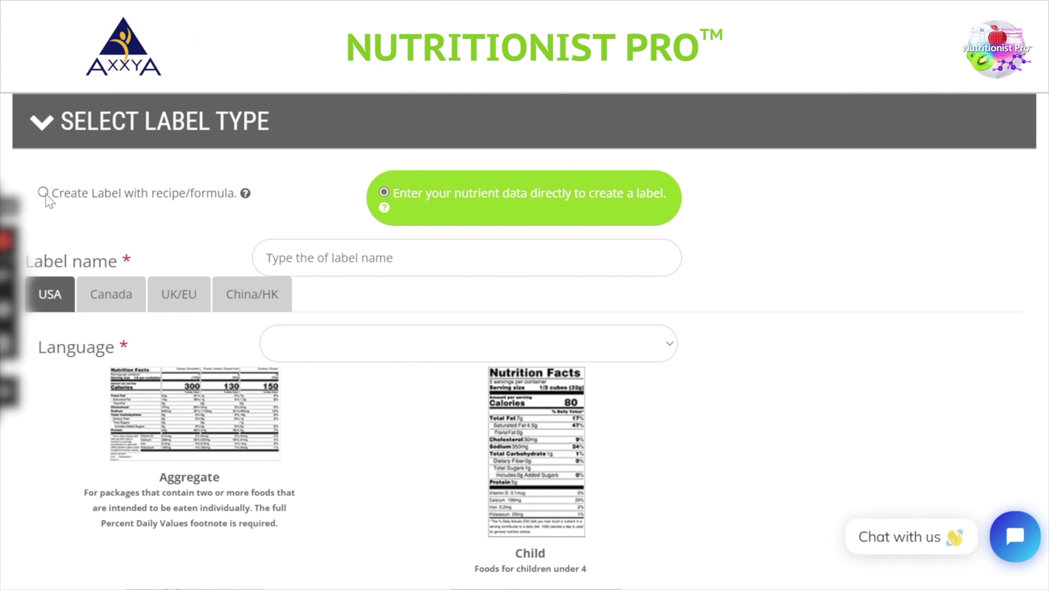
click(43, 193)
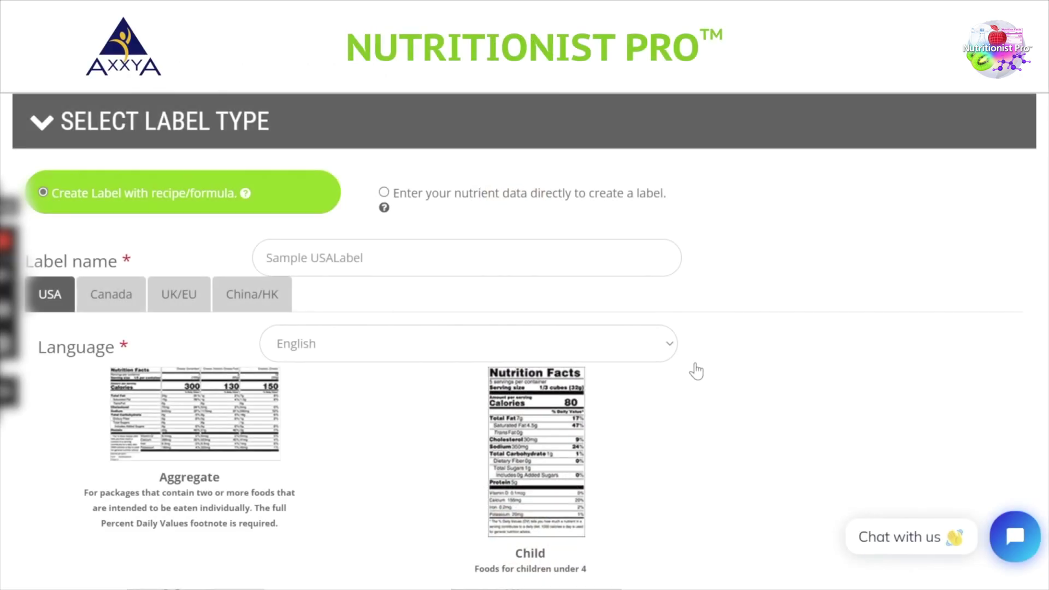
scroll(704, 369, down, 3)
scroll(712, 367, down, 15)
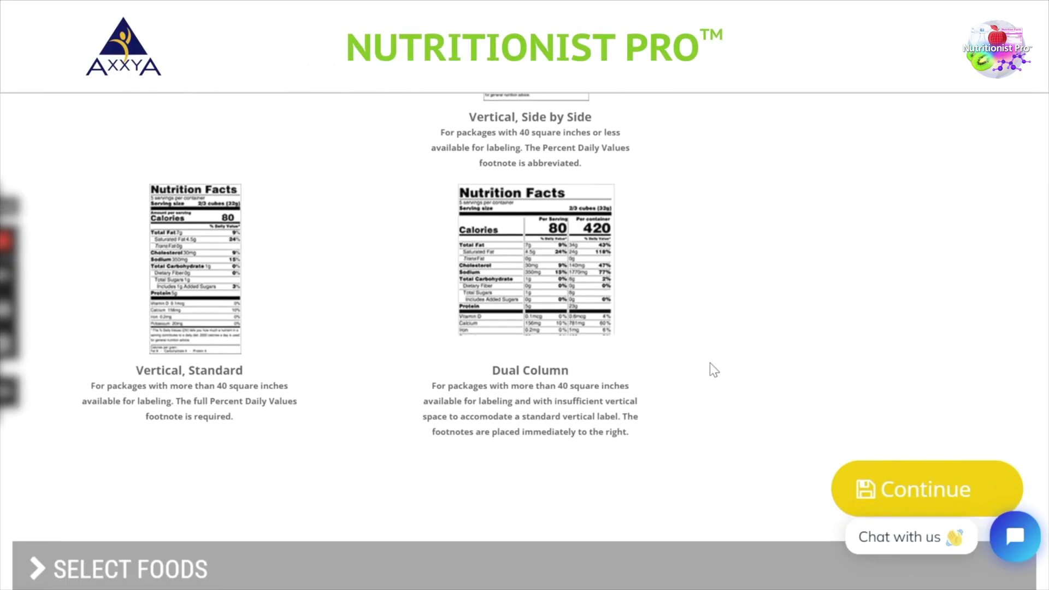
- Search My Foods for 'green juice' and select Sample Green Juice as the label's recipe
click(881, 491)
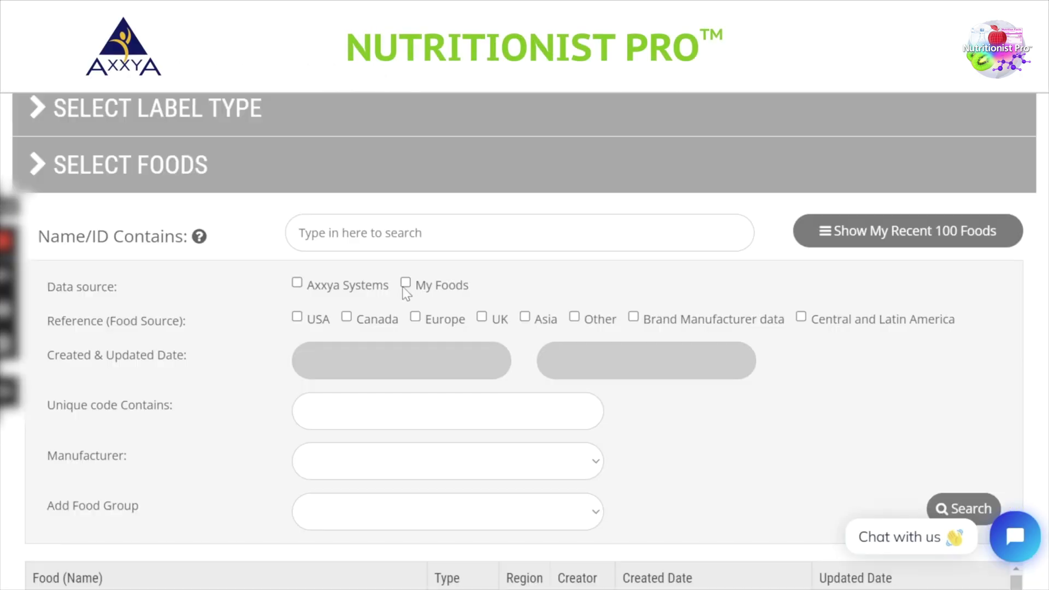
click(405, 283)
text(gree)
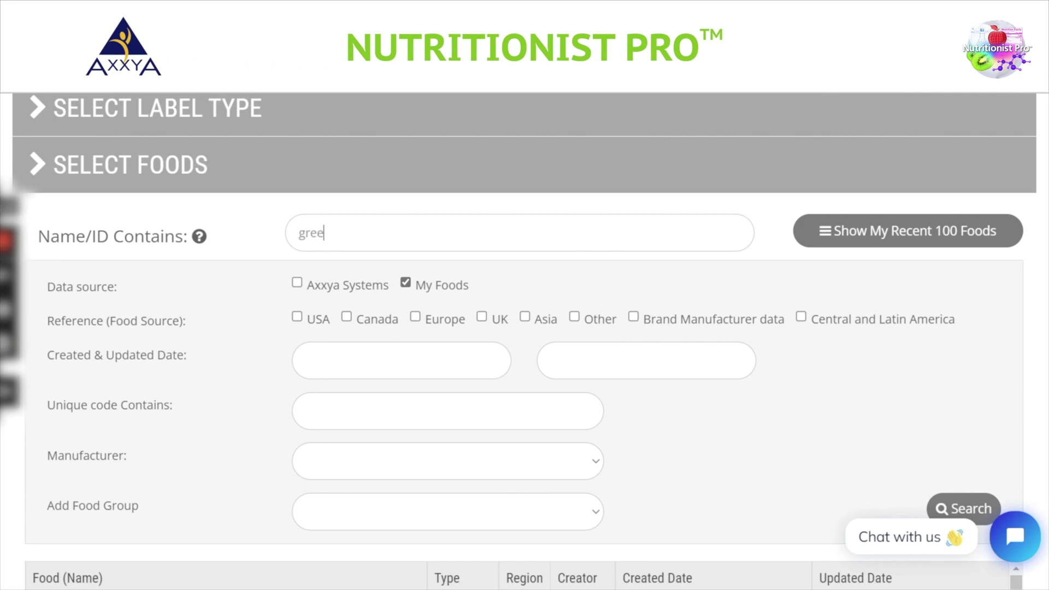
text(n juice)
scroll(98, 462, down, 3)
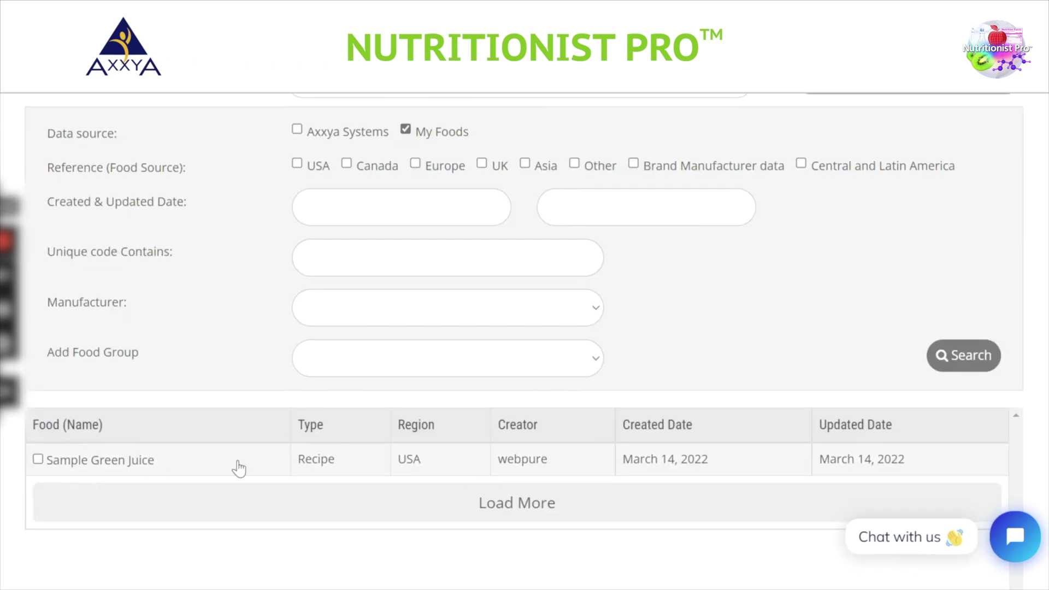
click(37, 459)
scroll(718, 449, down, 5)
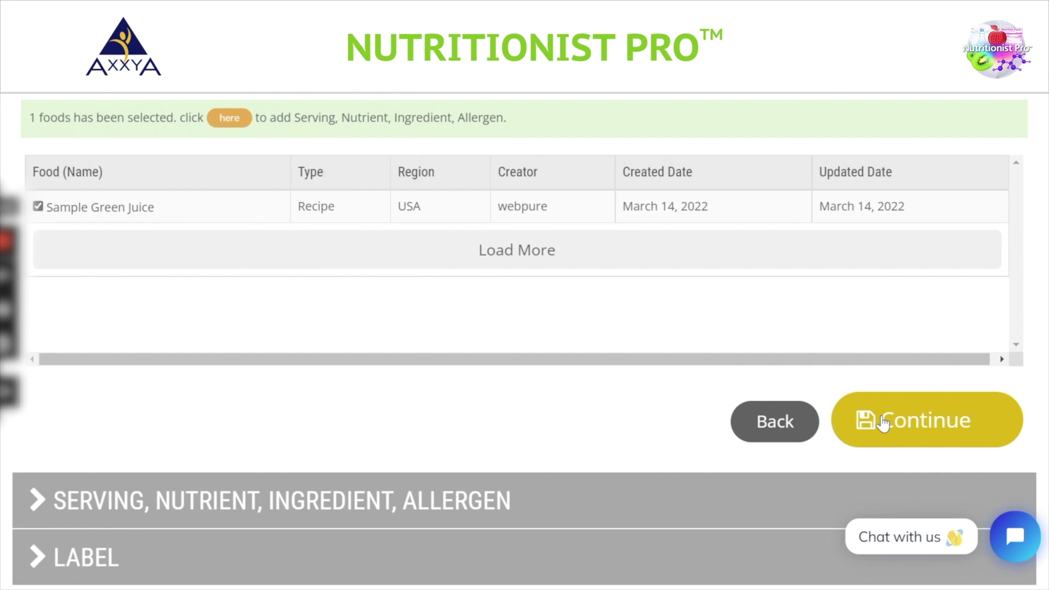
click(885, 424)
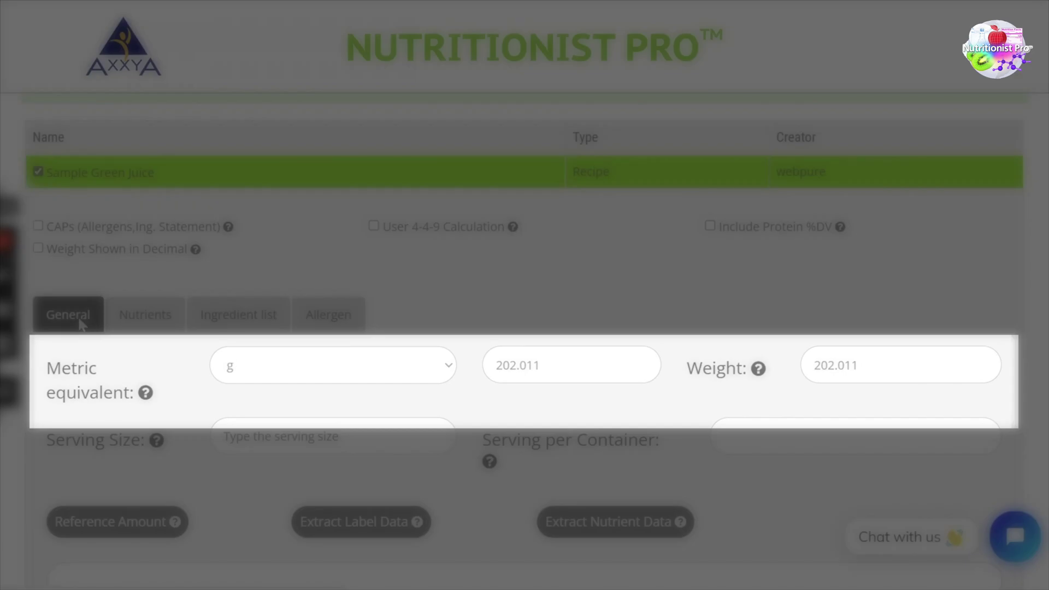
- Keep grams as the metric unit and enter 202, checking the nutrient values
click(239, 366)
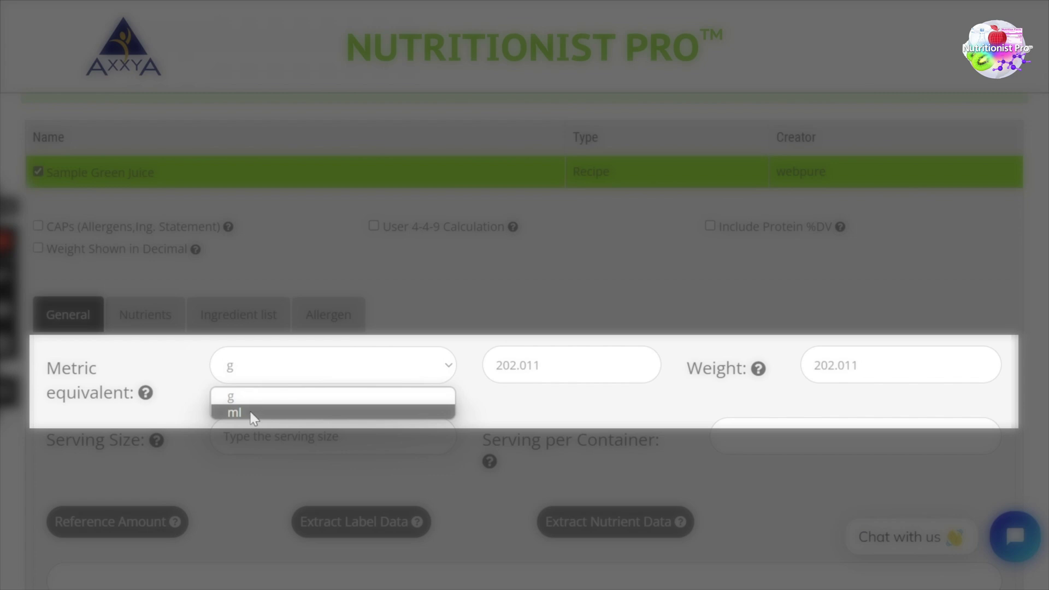
click(270, 397)
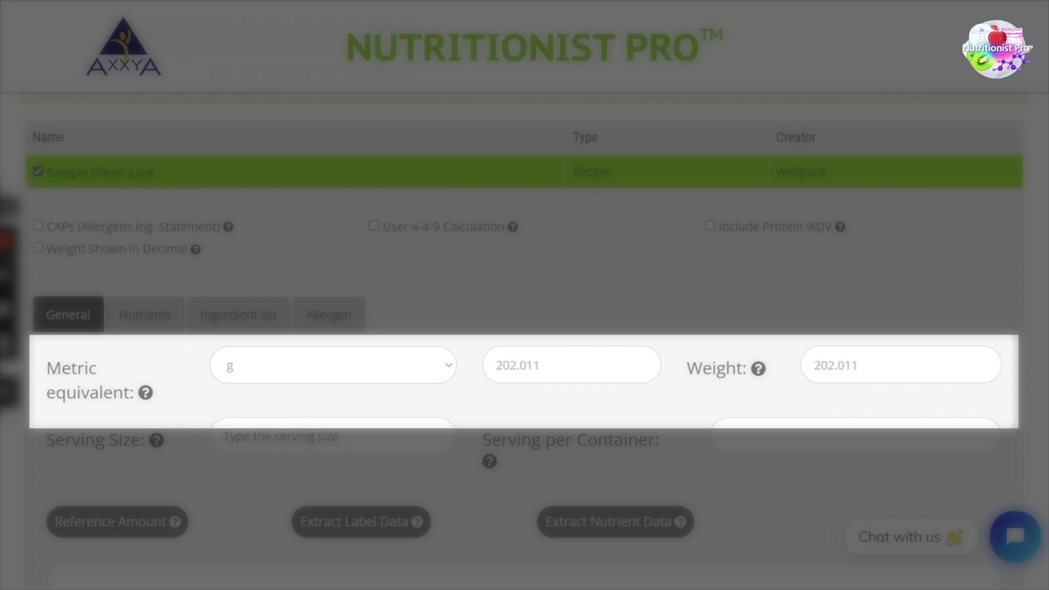
key(Tab)
text(79)
double_click(482, 367)
text(202)
click(169, 321)
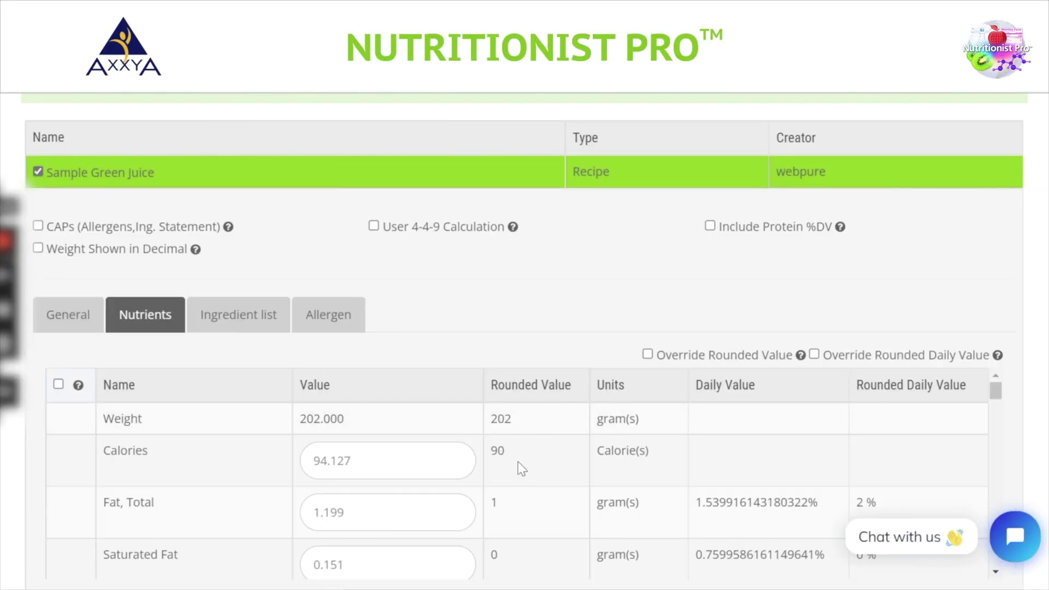
click(87, 325)
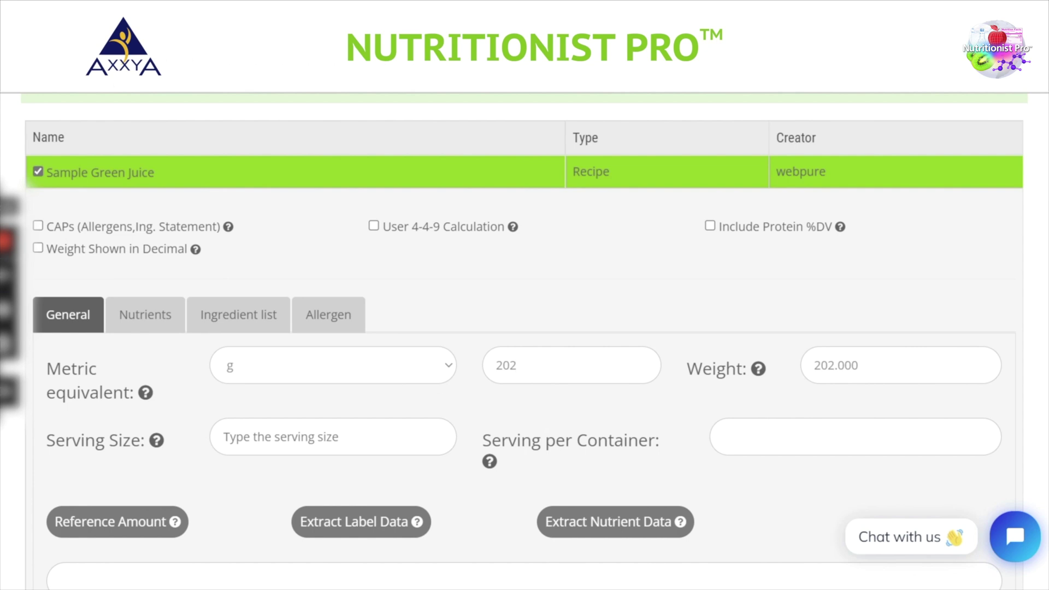
- Compare nutrients at 79 g, then commit the serving weight as 202 g
text(79)
click(142, 314)
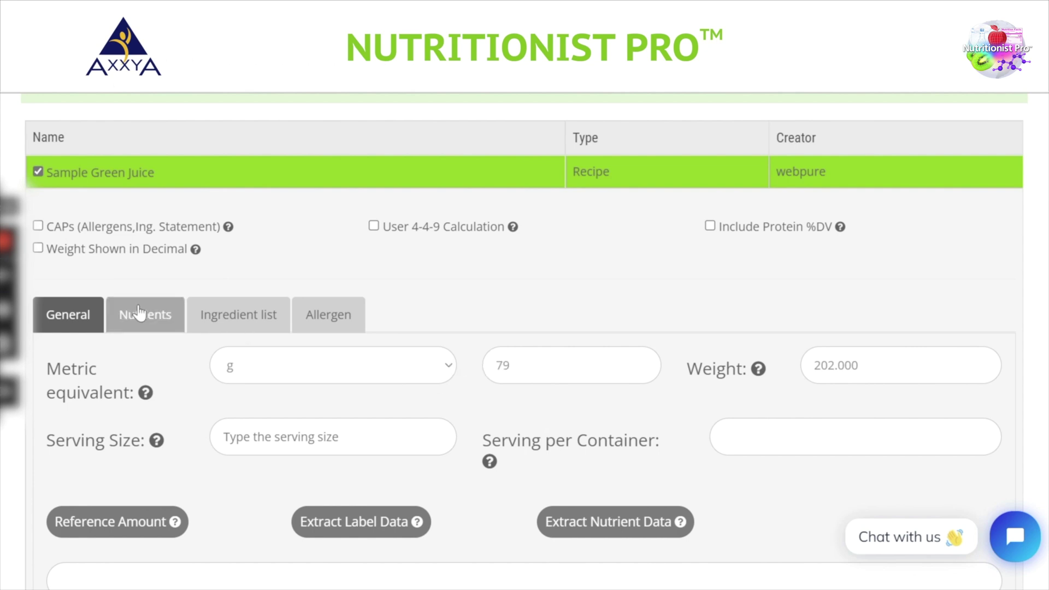
click(70, 316)
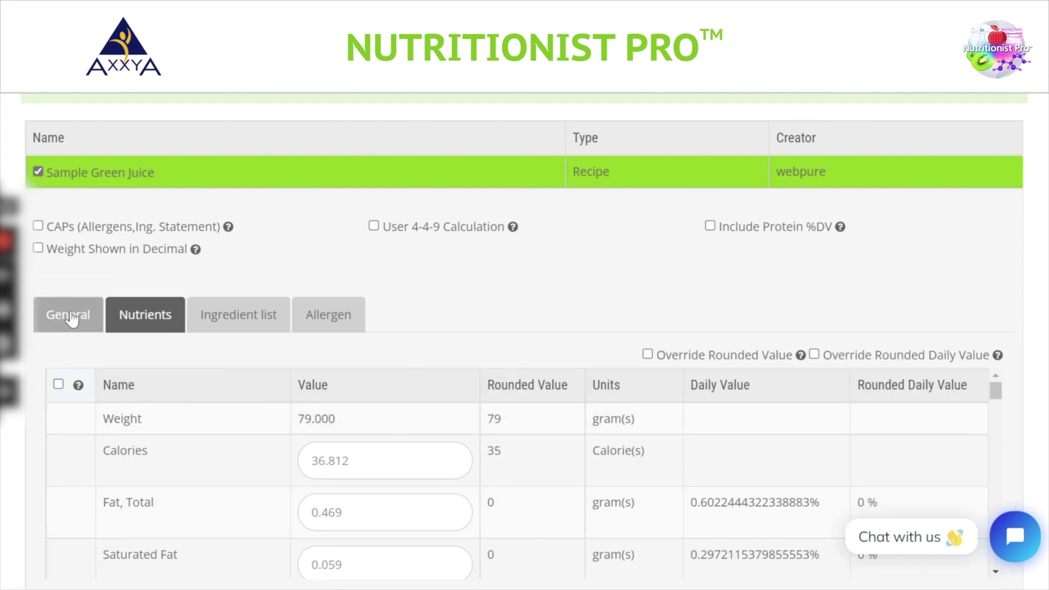
double_click(503, 365)
text(202)
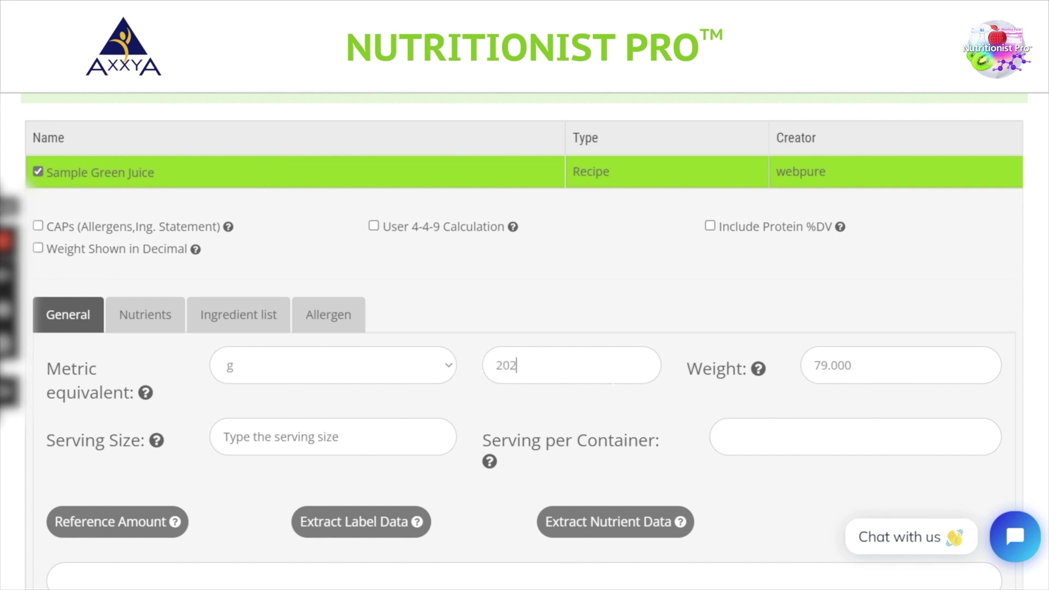
click(695, 381)
- Enter 1 cup as the serving size and 5 servings per container
scroll(320, 387, down, 1)
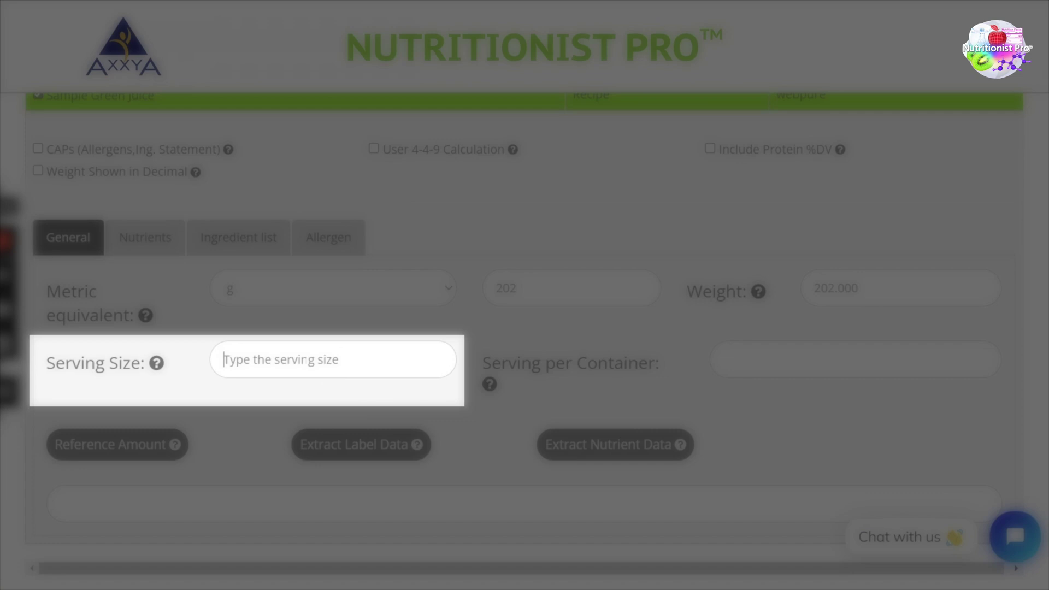
text(1 cup)
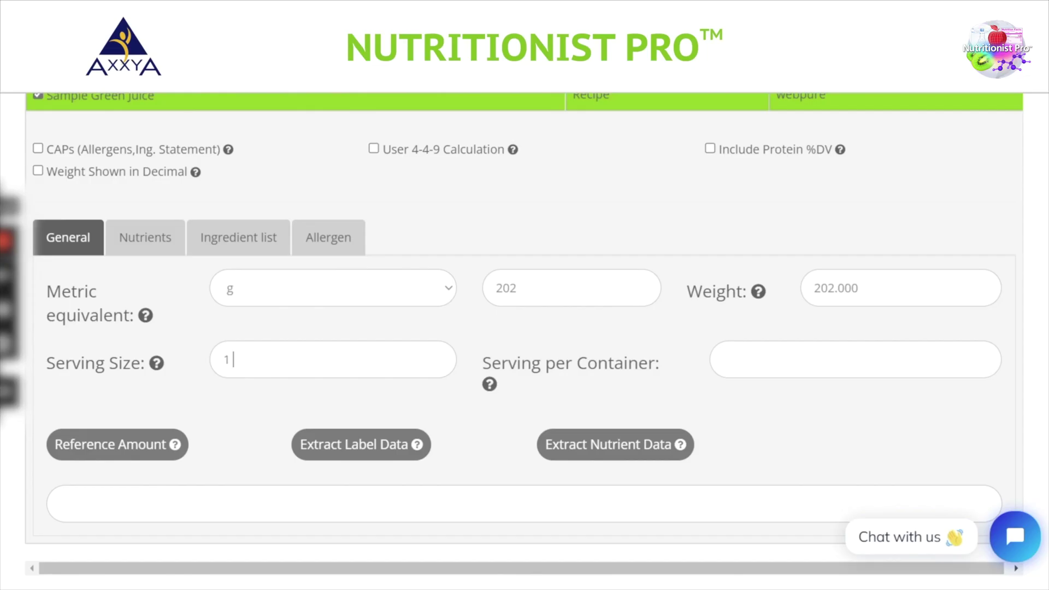
text(5)
scroll(732, 426, down, 1)
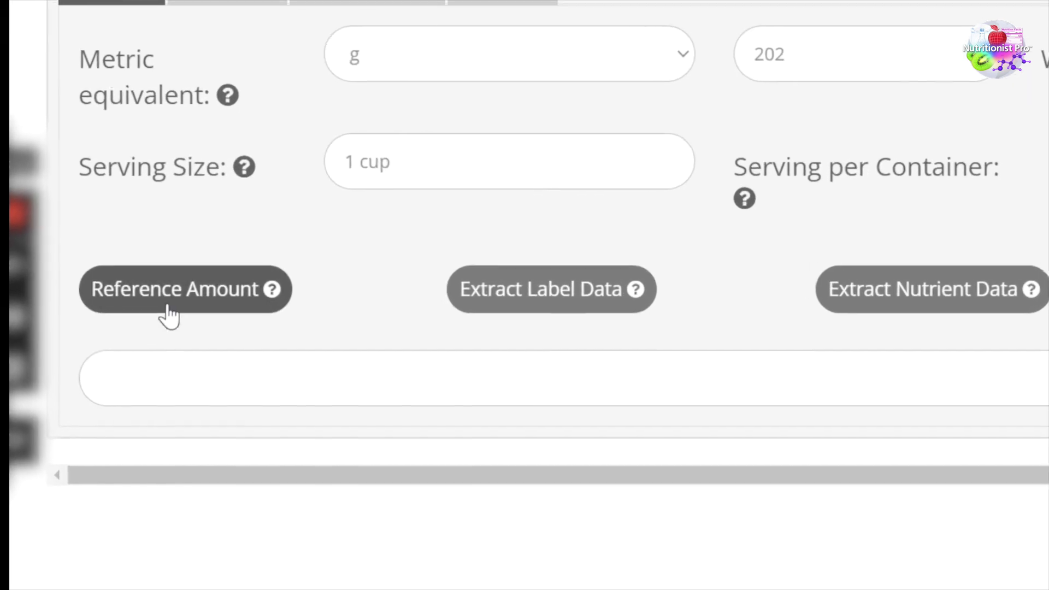
click(170, 315)
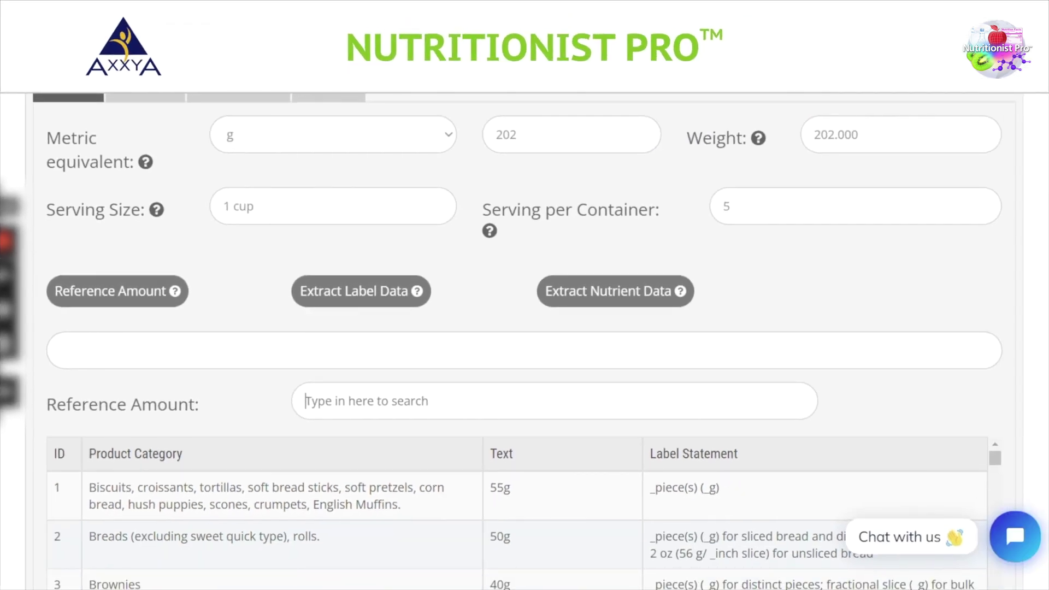
- Search 'juic', pick Juices, nectars, or fruit drinks (row 89), and set claims to Individual food
text(juice)
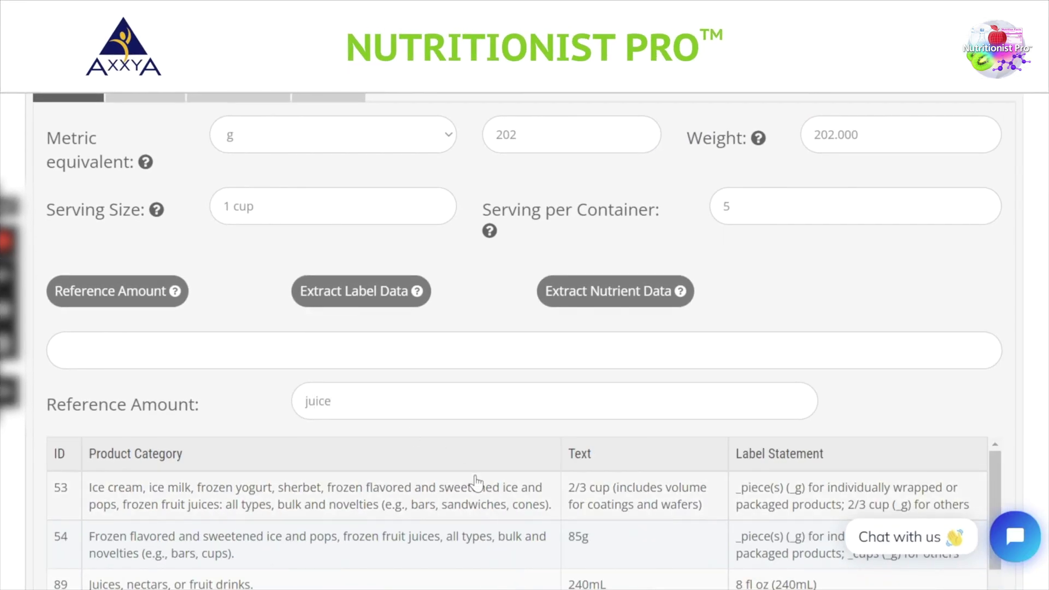
scroll(477, 483, down, 3)
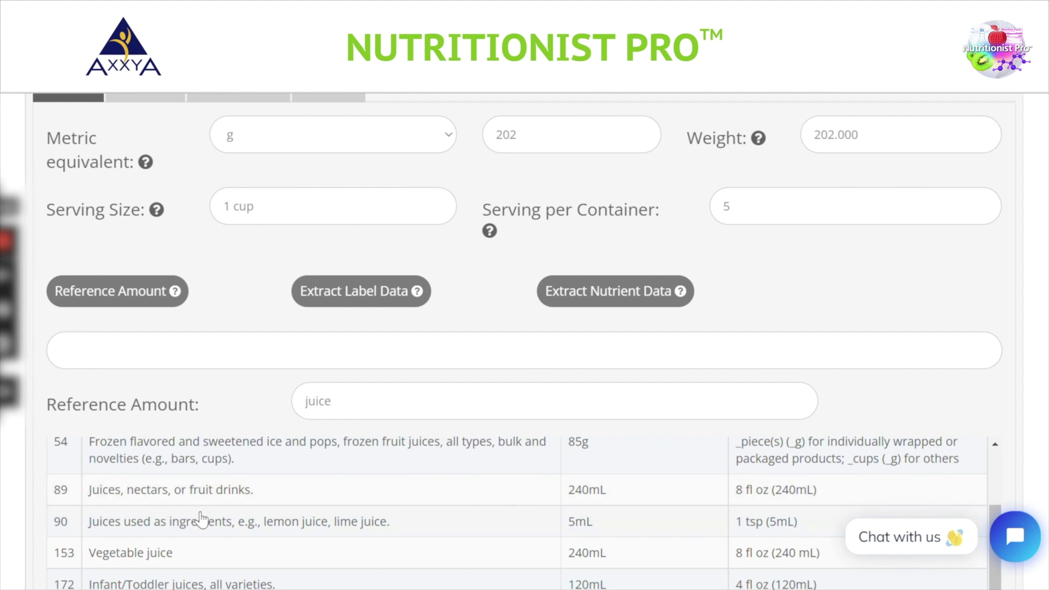
click(236, 495)
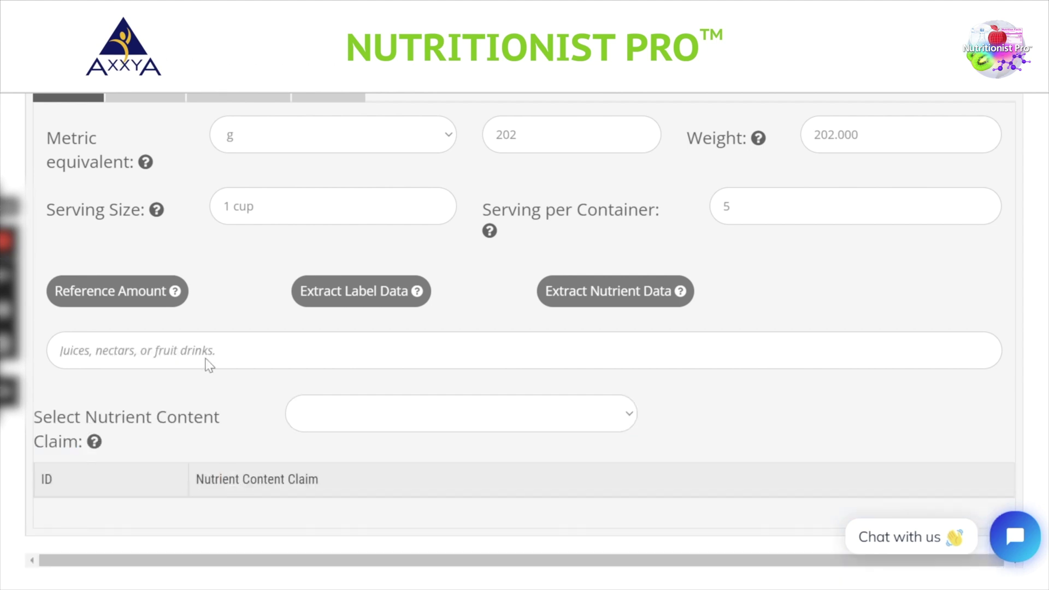
click(330, 422)
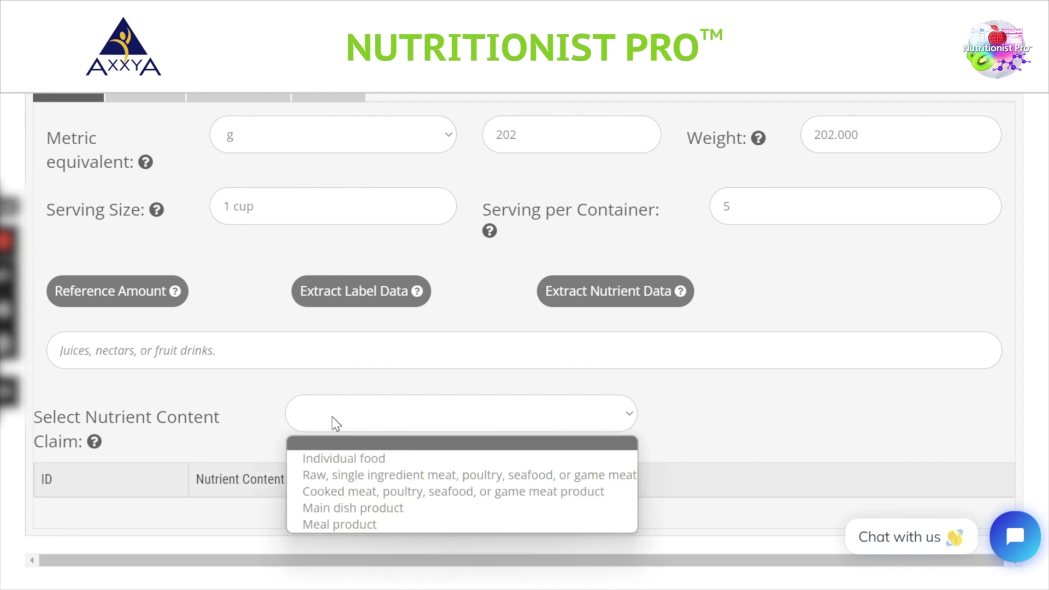
click(344, 459)
scroll(405, 456, down, 4)
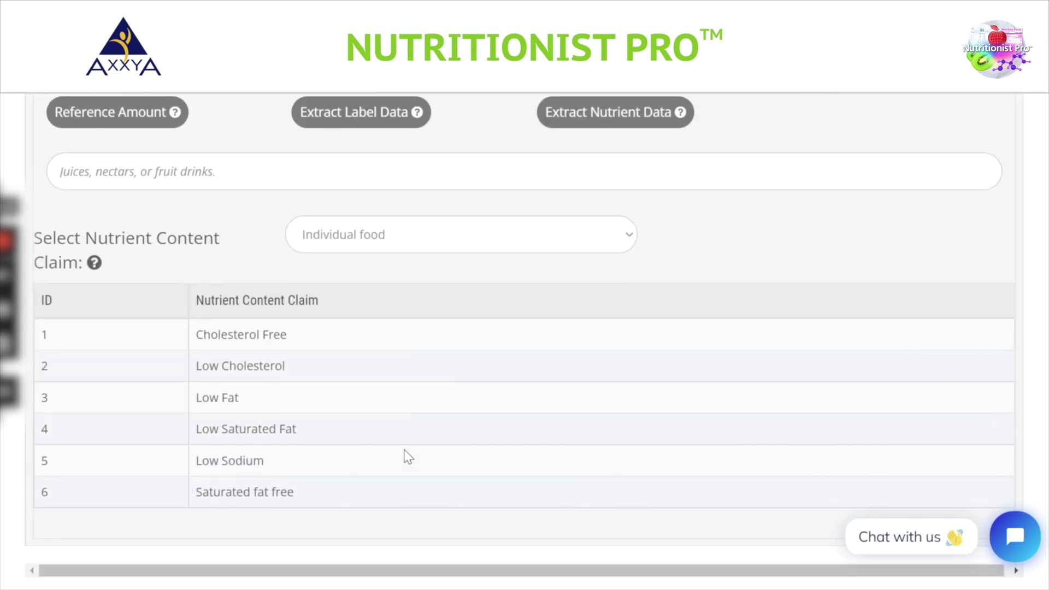
scroll(258, 329, up, 4)
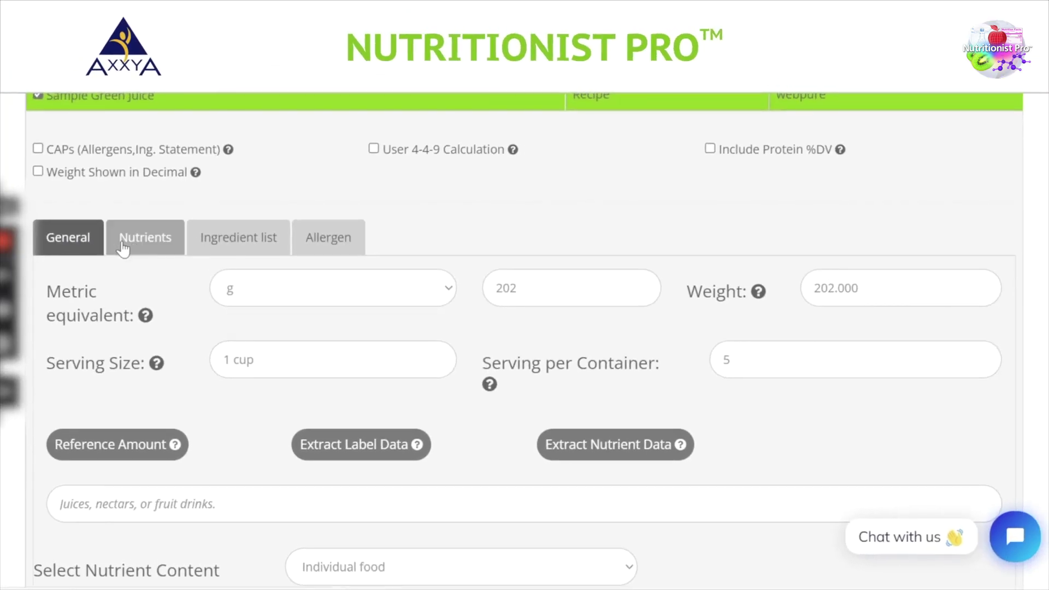
- Include Insoluble Fiber, Soluble Fiber, Monounsaturated Fat and Polyunsaturated Fat in the label nutrients
click(133, 237)
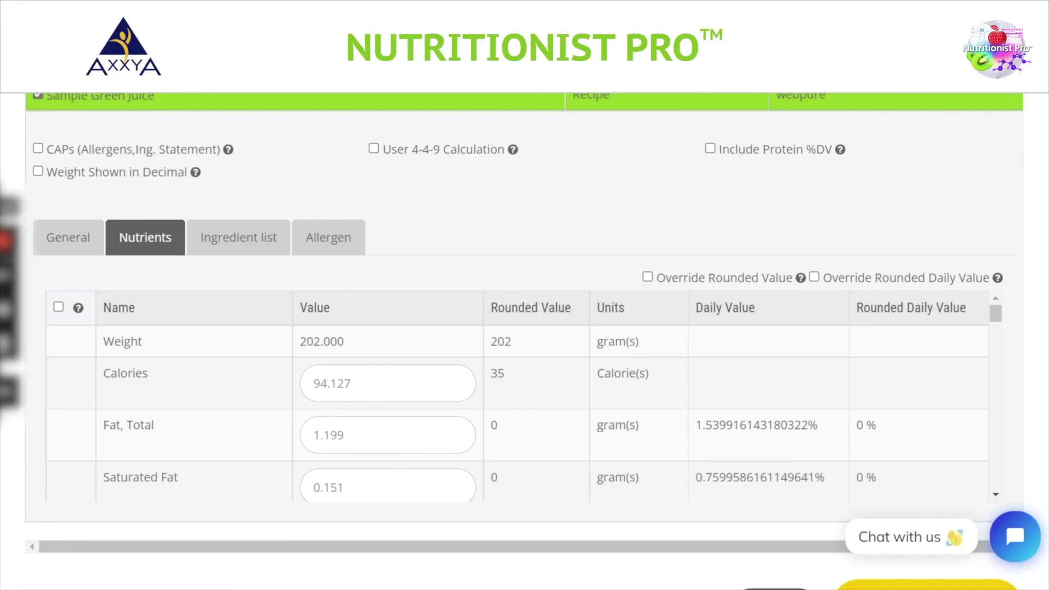
scroll(431, 389, down, 10)
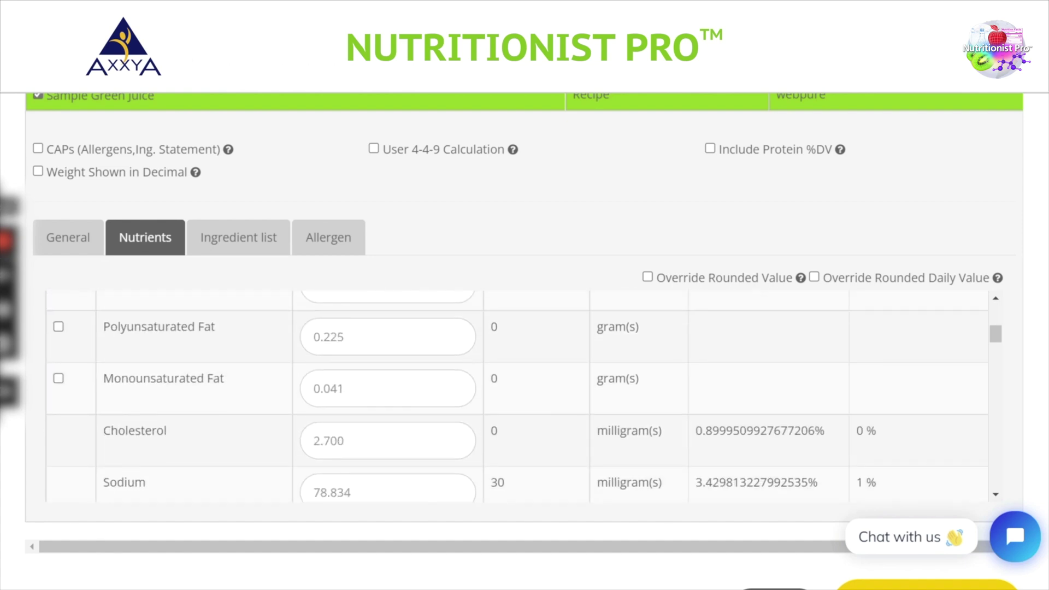
scroll(430, 389, down, 1)
scroll(428, 398, up, 2)
click(59, 406)
click(58, 354)
scroll(188, 398, up, 6)
click(58, 411)
click(59, 359)
click(246, 247)
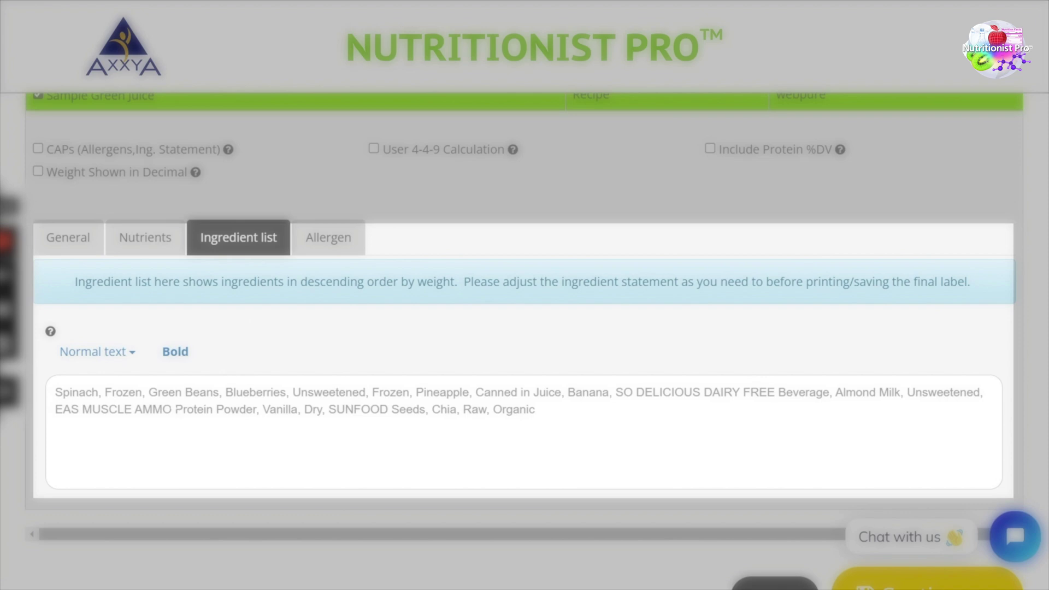
- Remove EAS MUSCLE AMMO, SUNFOOD and the trailing Raw, Organic descriptors from the ingredient statement
drag(171, 410, 55, 410)
key(BackSpace)
key(Delete)
key(Delete)
key(Delete)
key(Delete)
key(Delete)
key(Delete)
key(Delete)
key(Delete)
key(Delete)
key(Delete)
key(Delete)
key(Delete)
key(Delete)
key(Delete)
key(Delete)
key(End)
key(shift+Left)
key(shift+Left)
key(shift+Left)
key(shift+Left)
key(shift+Left)
key(shift+Left)
key(shift+Left)
key(shift+Left)
key(shift+Left)
key(shift+Left)
key(shift+Left)
key(shift+Left)
key(shift+Left)
key(shift+Left)
text(Seeds)
shift+click(778, 392)
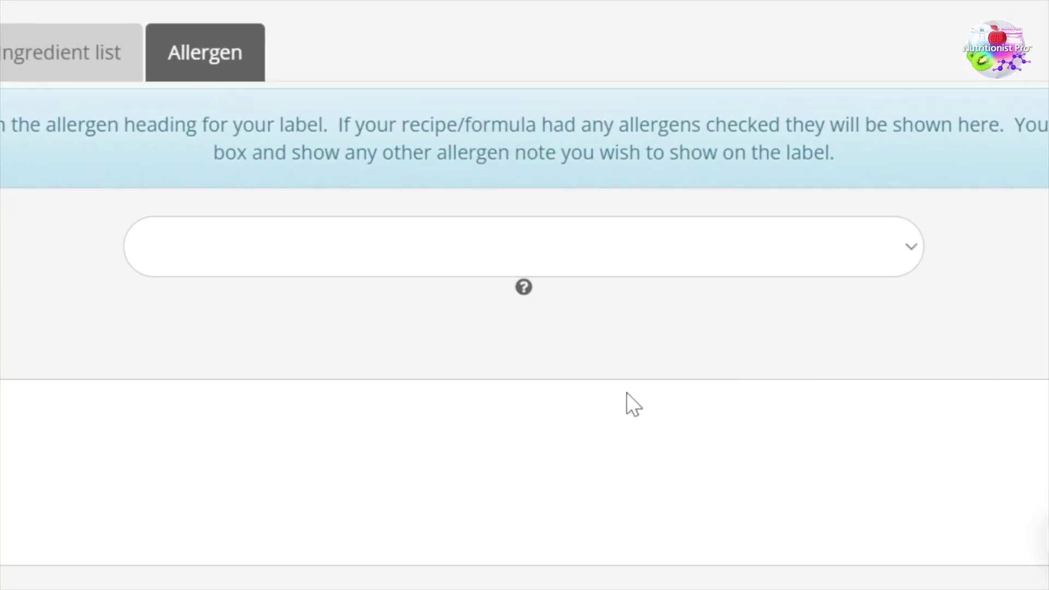
- Set the allergen heading to 'Contains:' and save the settings to generate the label
click(569, 243)
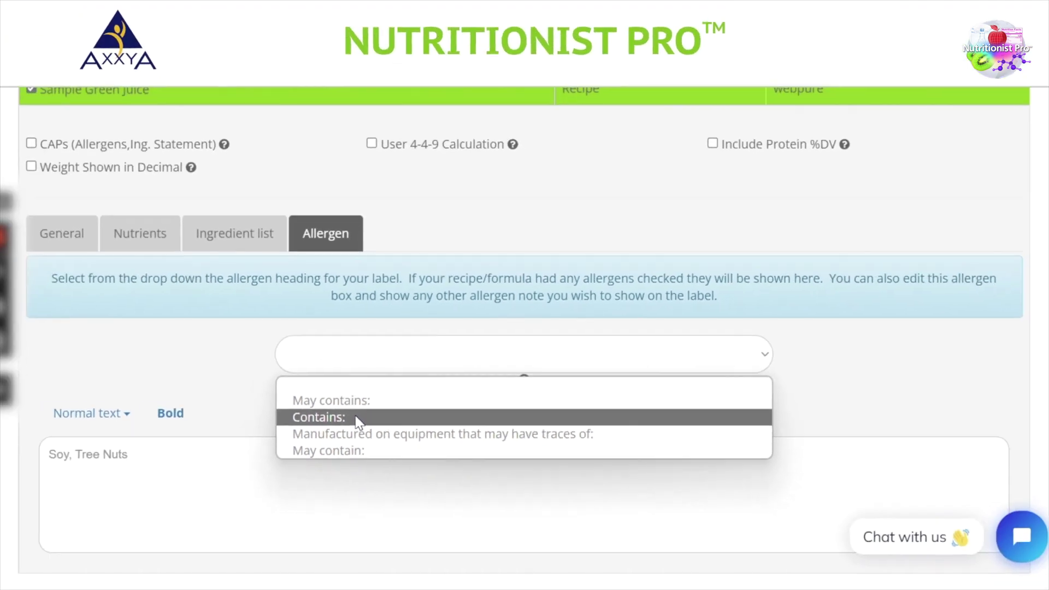
click(243, 342)
scroll(505, 438, down, 3)
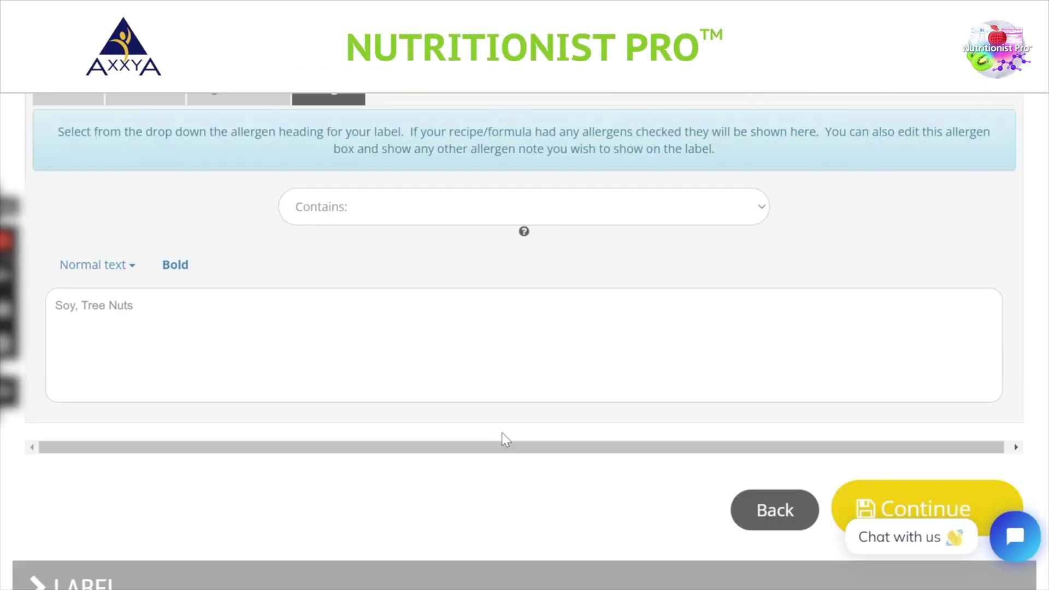
scroll(655, 438, down, 2)
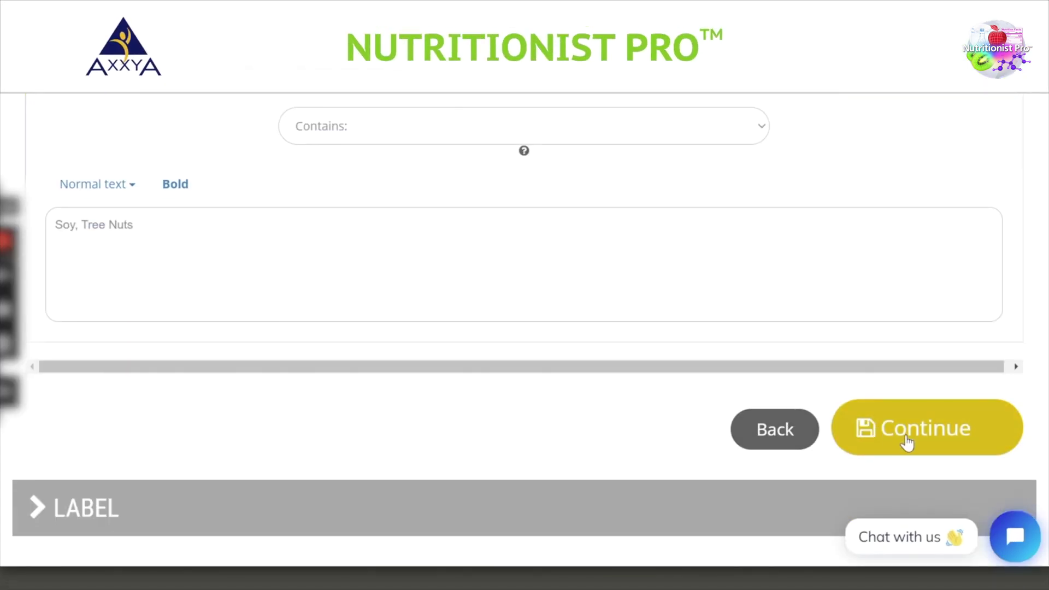
click(907, 443)
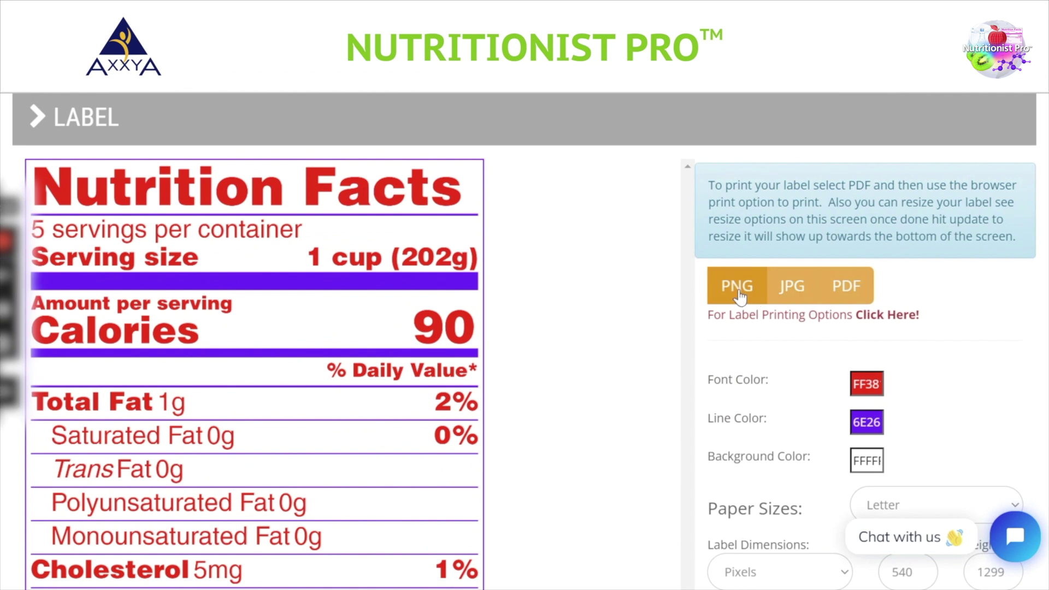
- Download the red-text, purple-line Nutrition Facts label as a PNG and close it
click(738, 295)
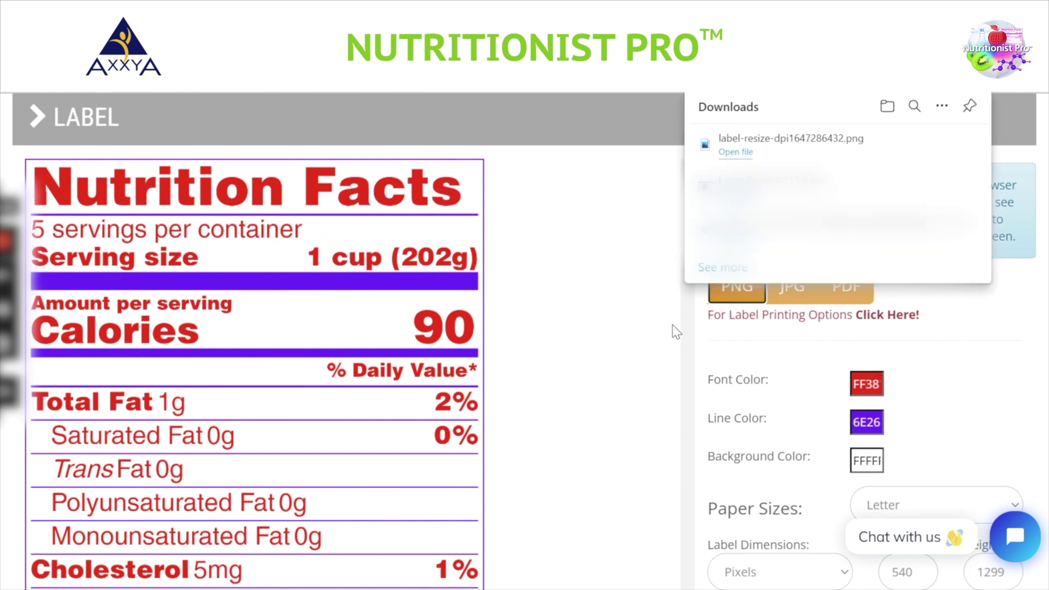
scroll(525, 172, up, 6)
click(1021, 186)
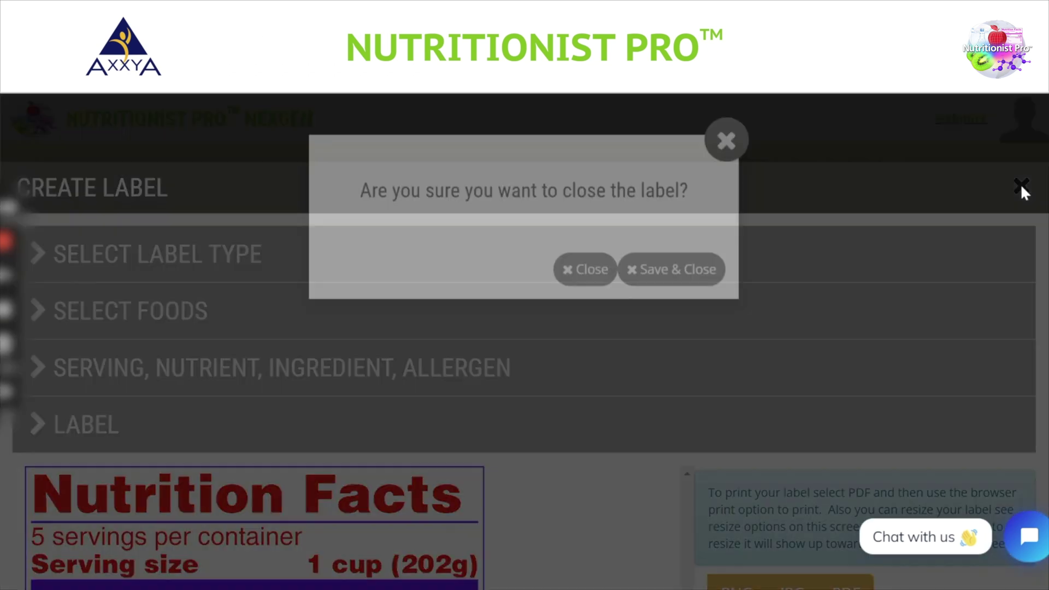